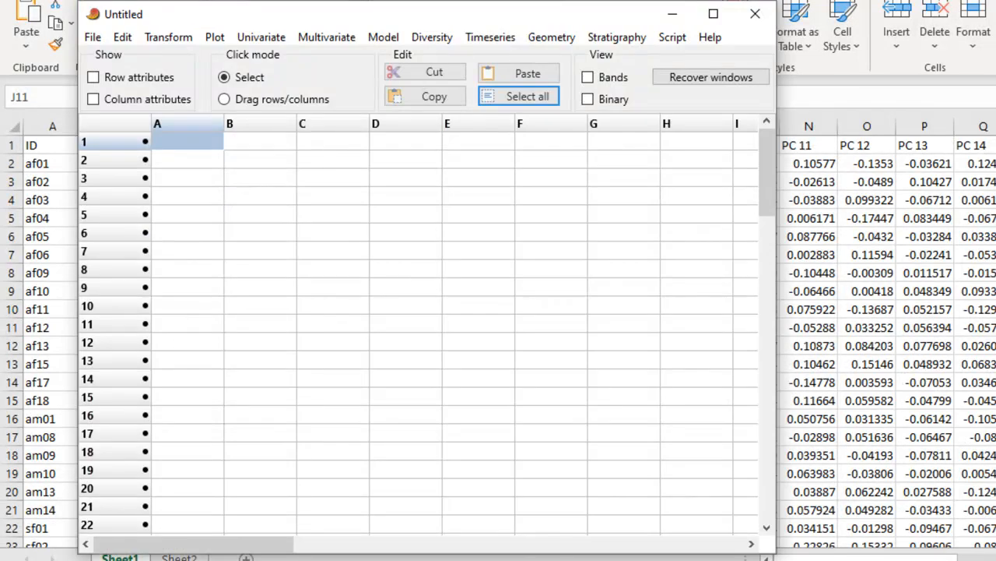
Open the landmark file ALL-RACE.TPS from the Morpho folder.
left_click(93, 37)
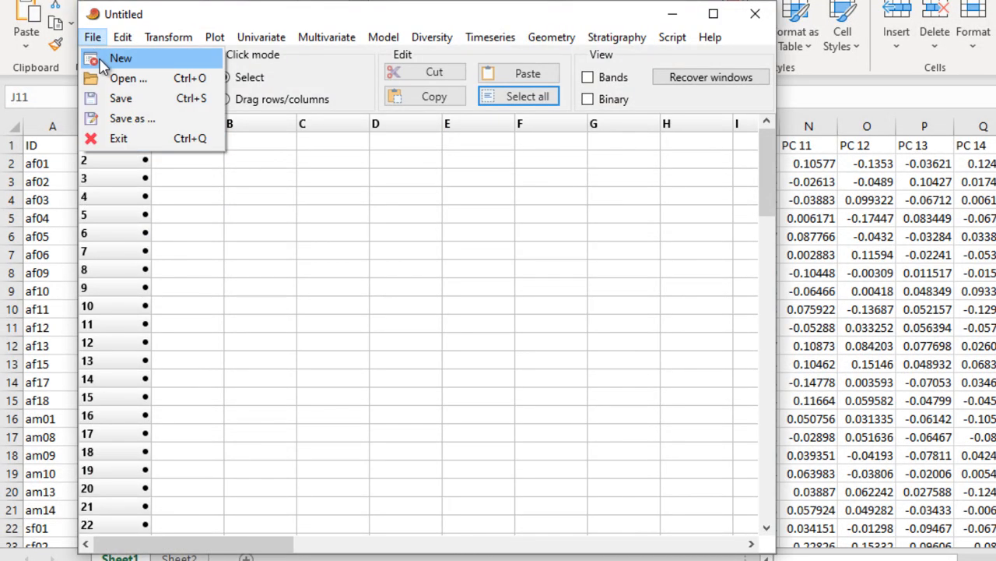
left_click(113, 78)
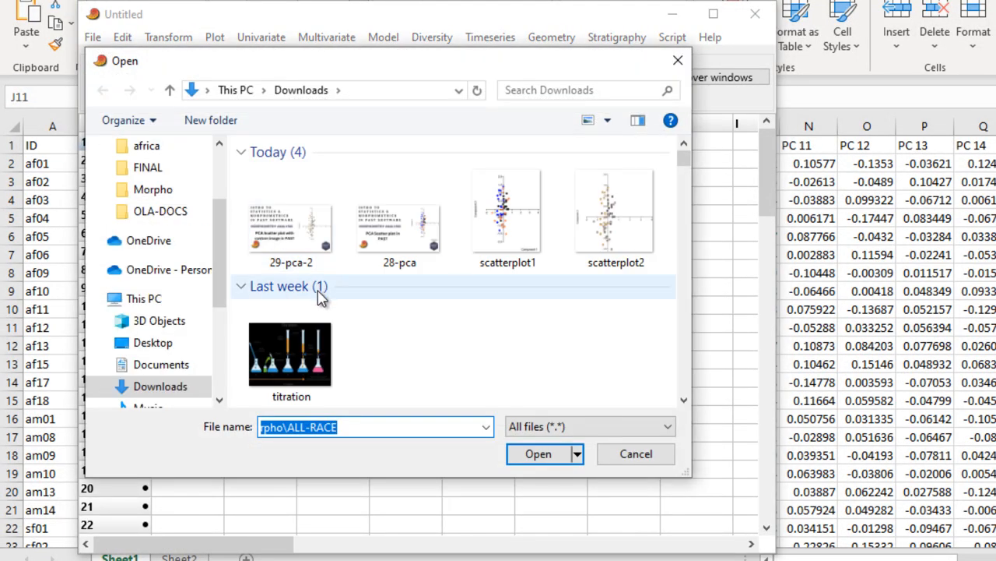
left_click(160, 189)
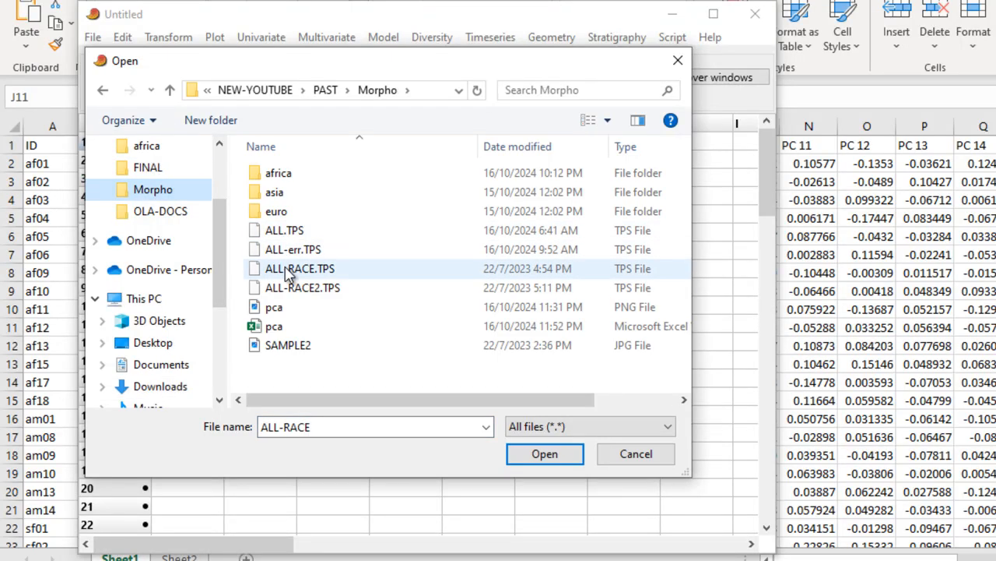
left_click(288, 269)
left_click(545, 455)
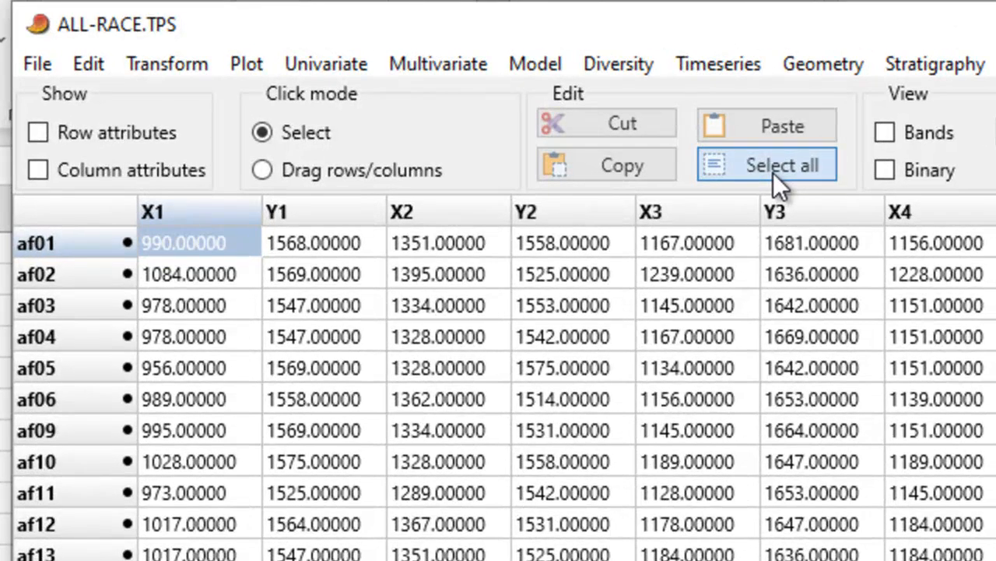
Run a 2D Procrustes fit on all landmark data with major-axis rotation, an added size column and mirroring allowed.
left_click(720, 144)
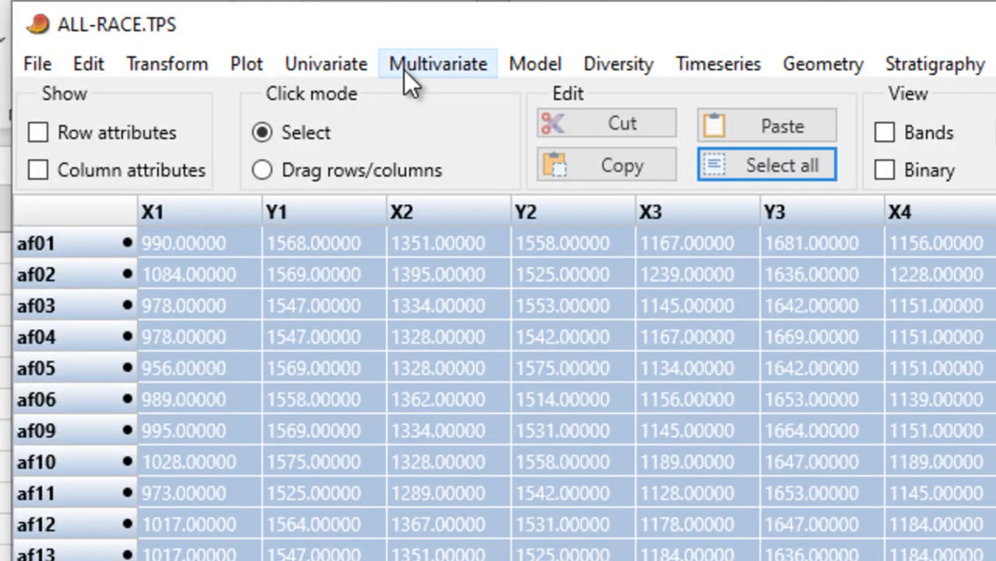
left_click(177, 68)
mouse_move(280, 403)
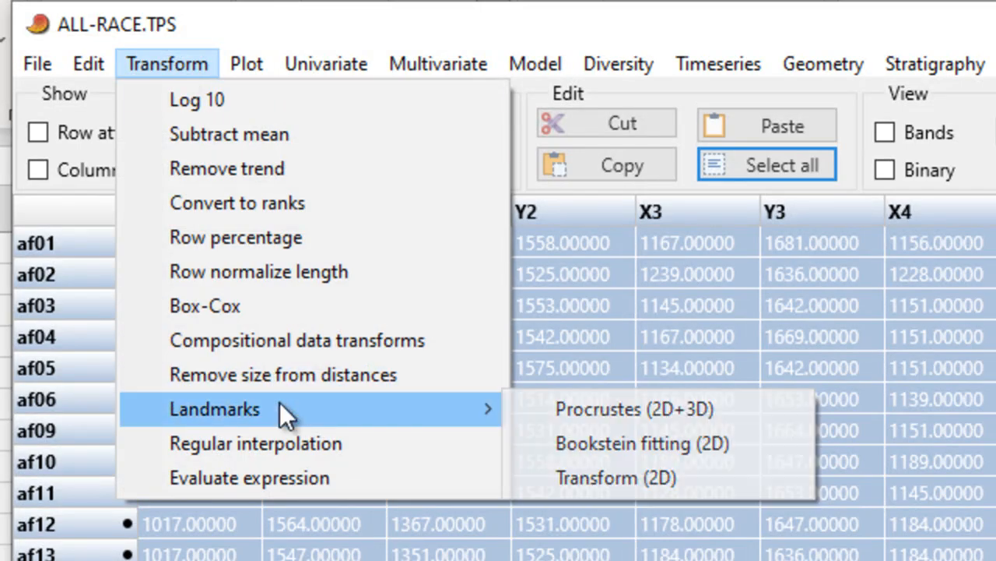
left_click(597, 406)
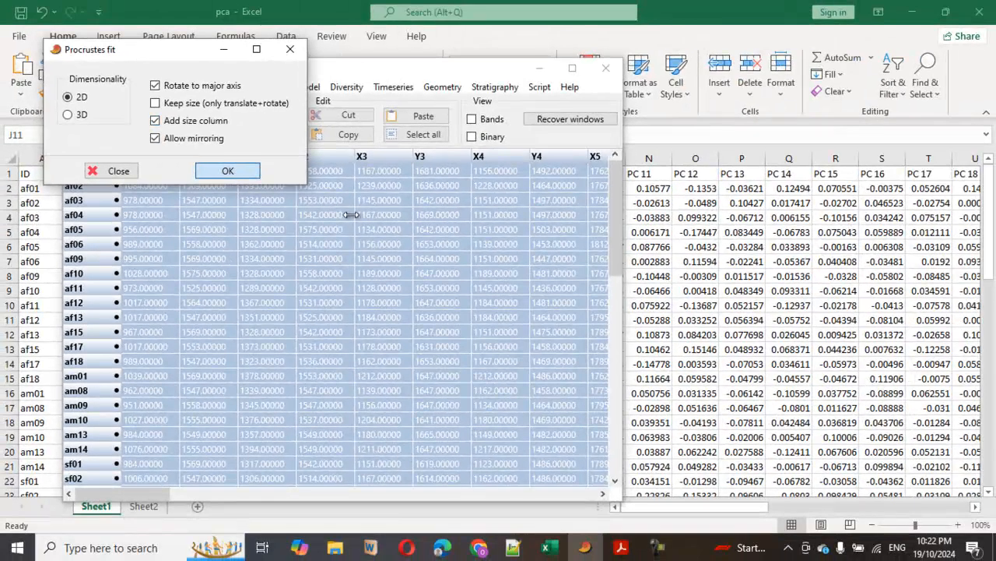
left_click(232, 173)
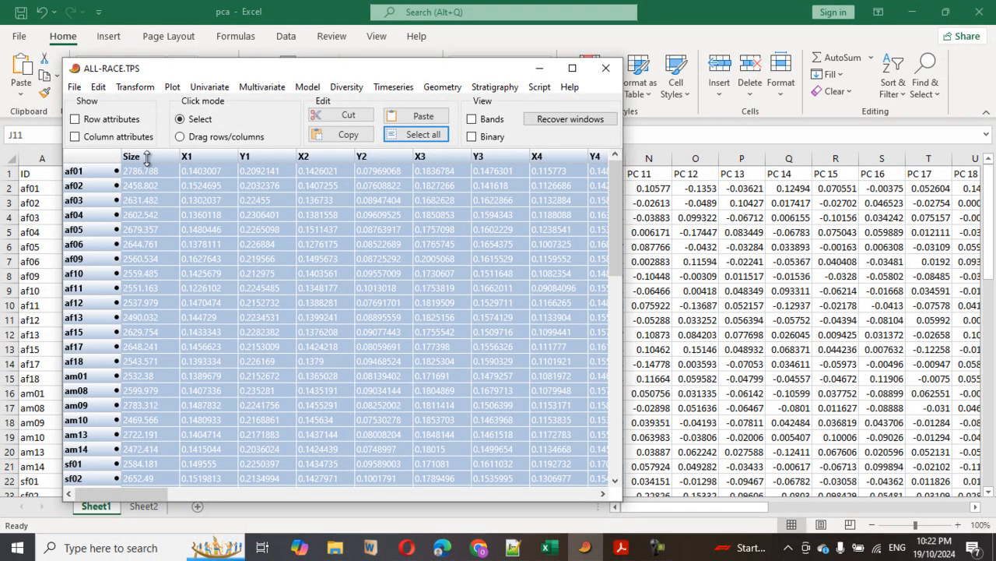
Select the whole Size column, switch to the pca workbook in Excel and copy its Race column.
left_click(166, 215)
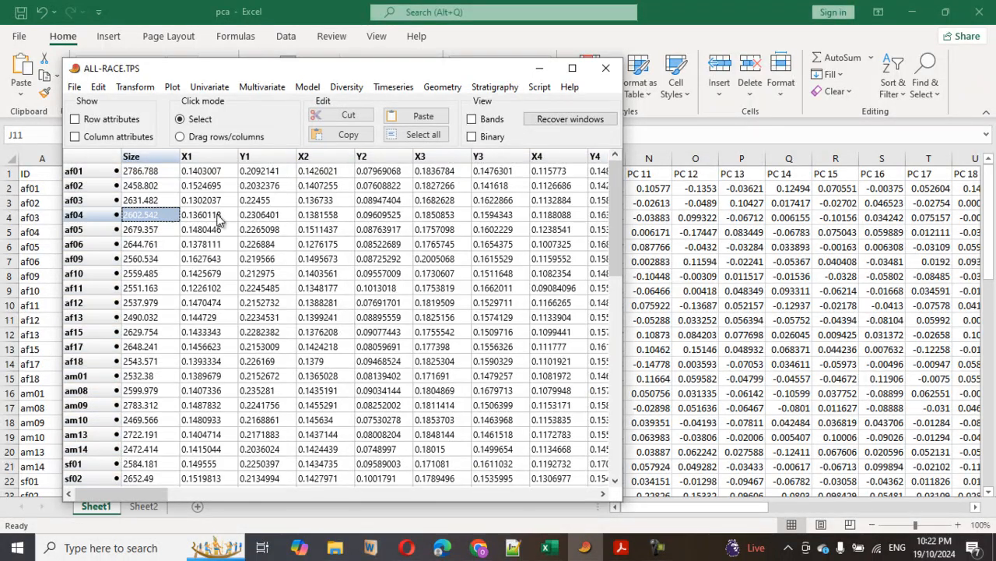
left_click(126, 156)
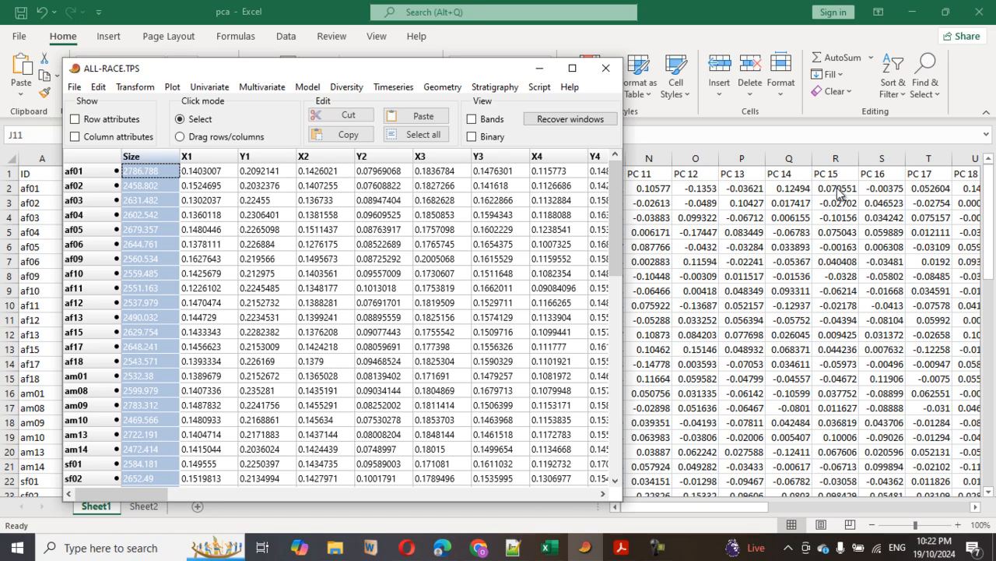
left_click(821, 227)
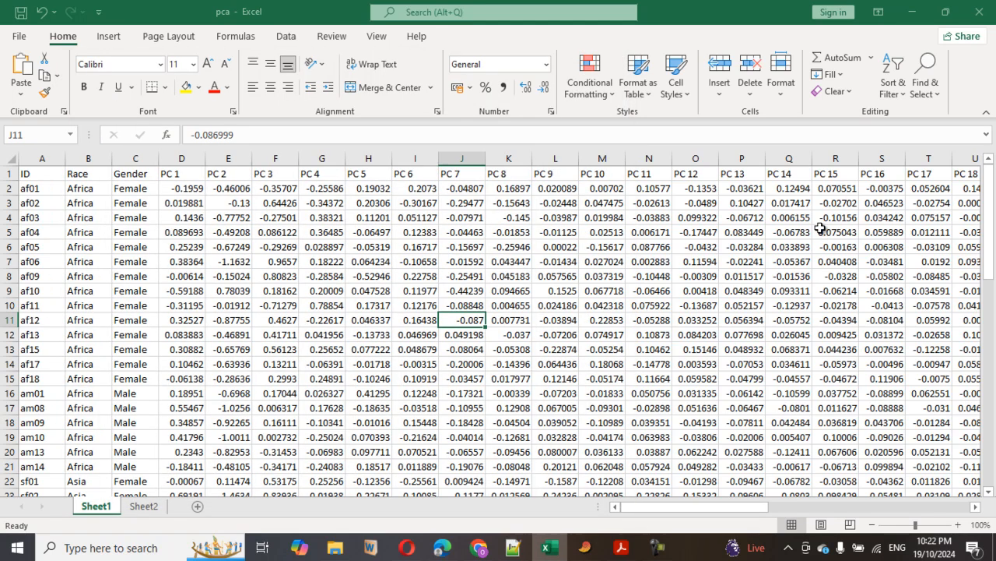
left_click(81, 160)
key("ctrl+c")
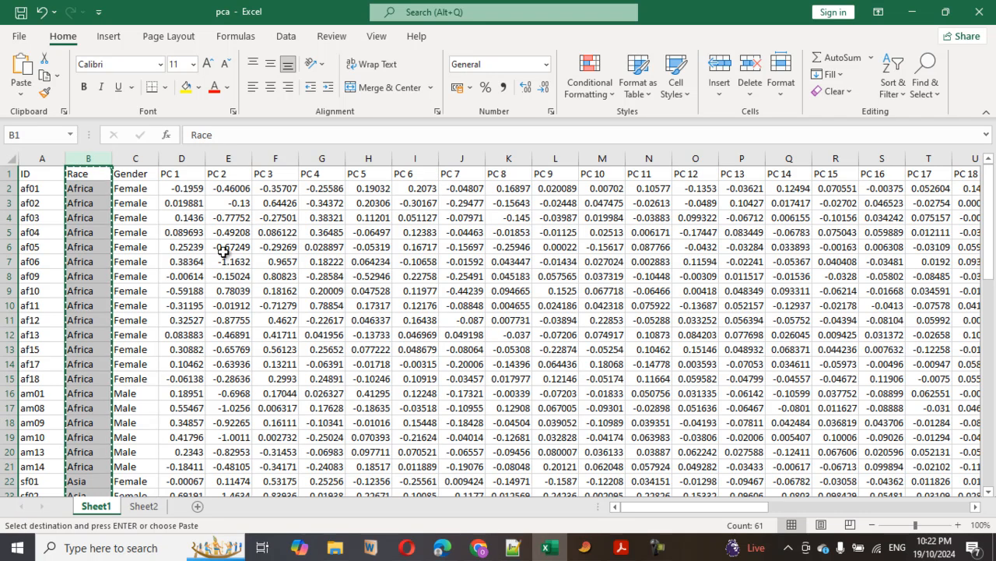
Switch back to the ALL-RACE.TPS data in PAST and show both the row and column attributes.
left_click(584, 549)
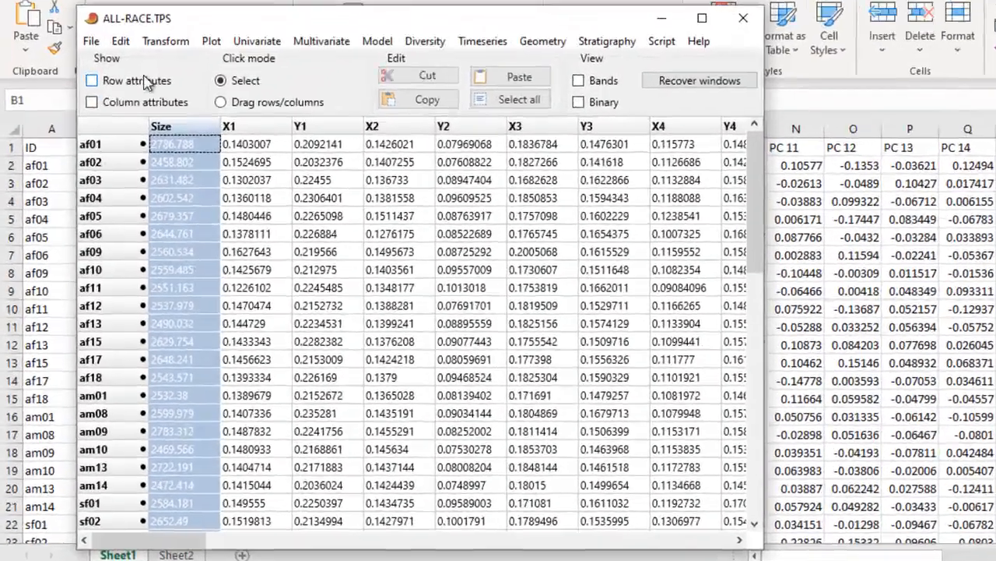
left_click(109, 123)
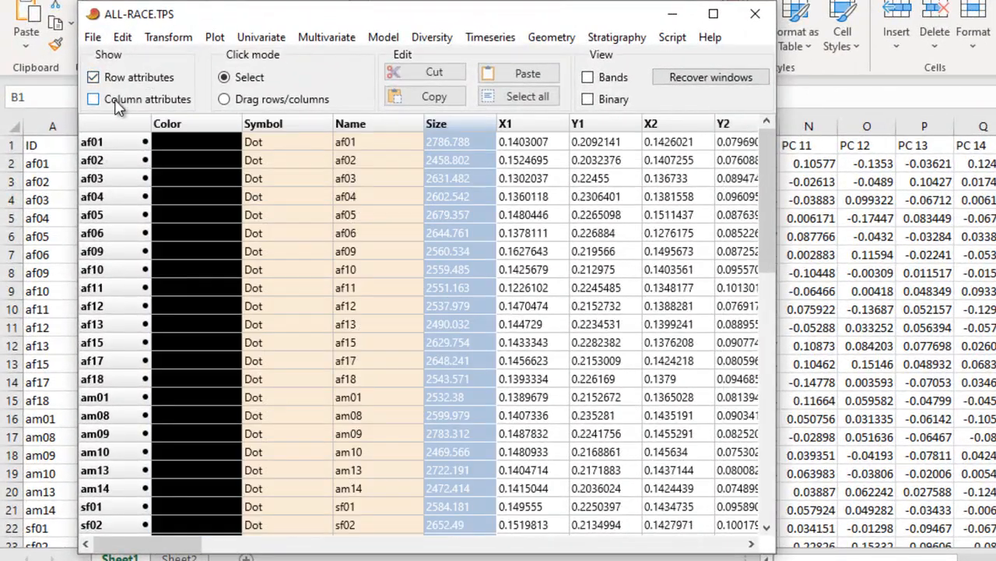
left_click(115, 101)
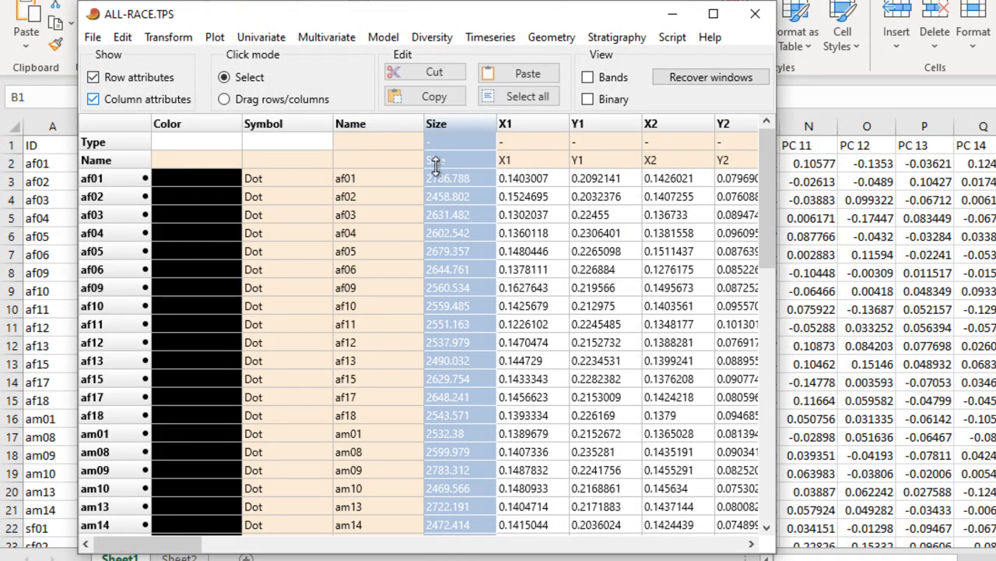
Insert 1 column before Size and paste the copied Race data into it, starting at its name cell.
left_click(122, 36)
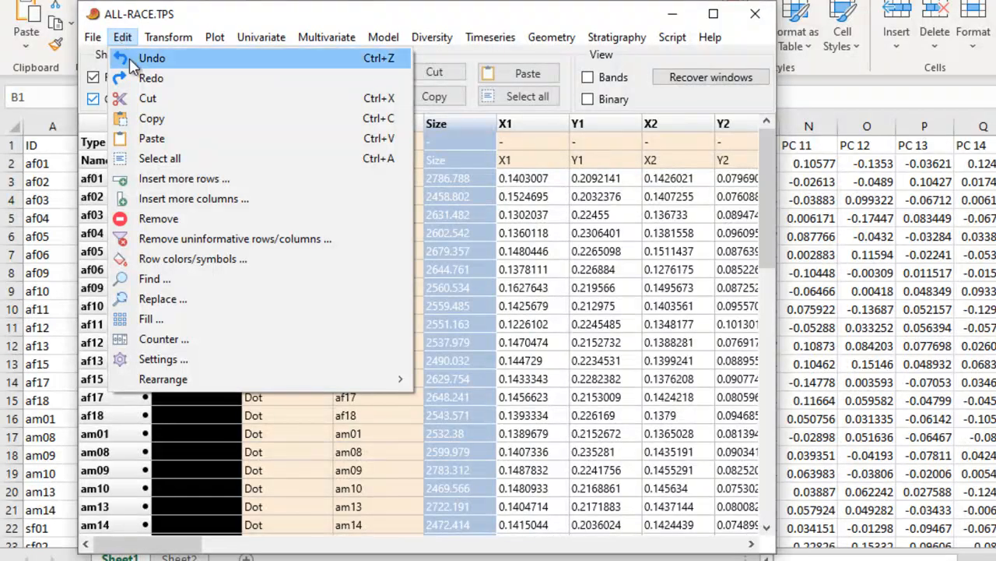
left_click(176, 200)
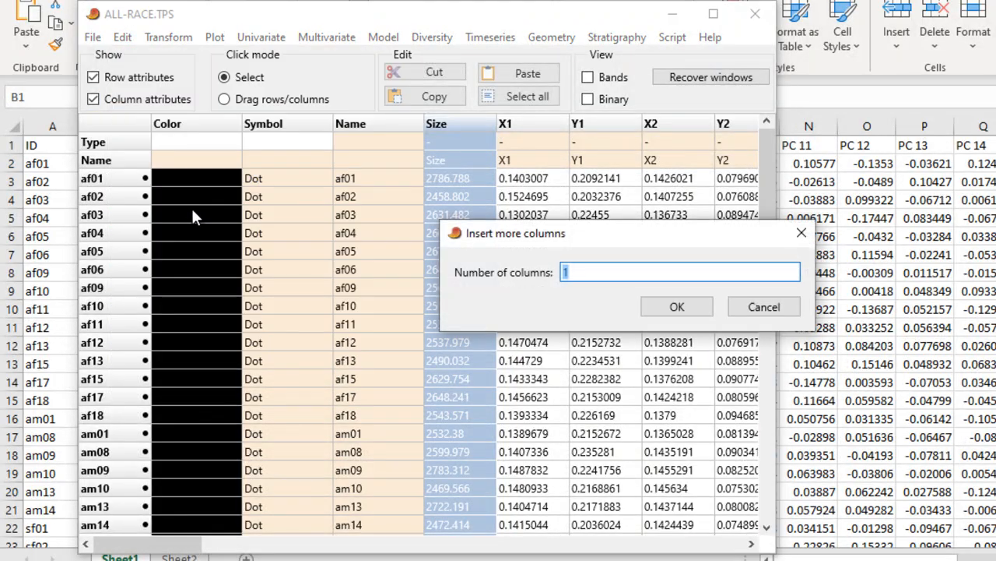
left_click(677, 307)
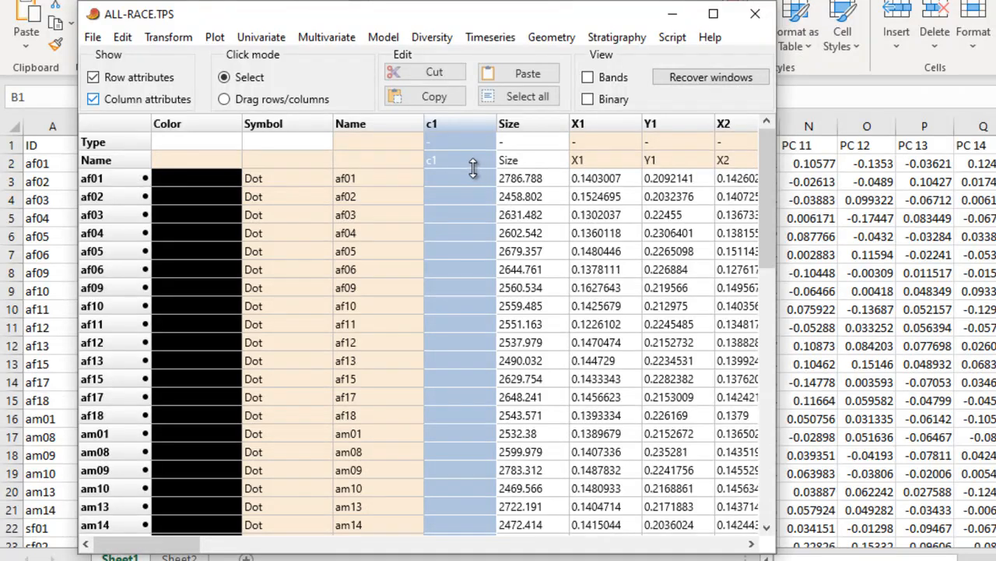
left_click(459, 160)
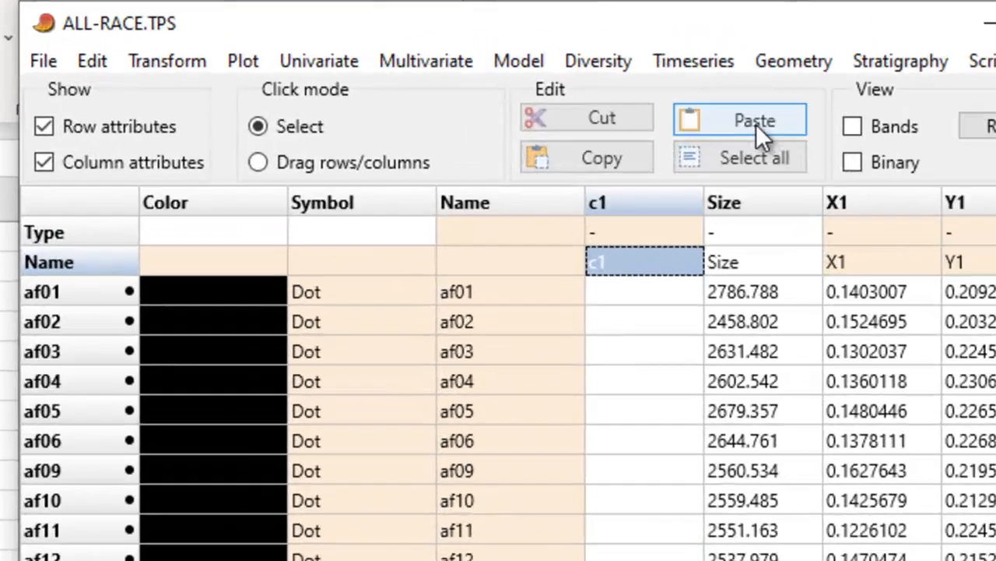
left_click(530, 74)
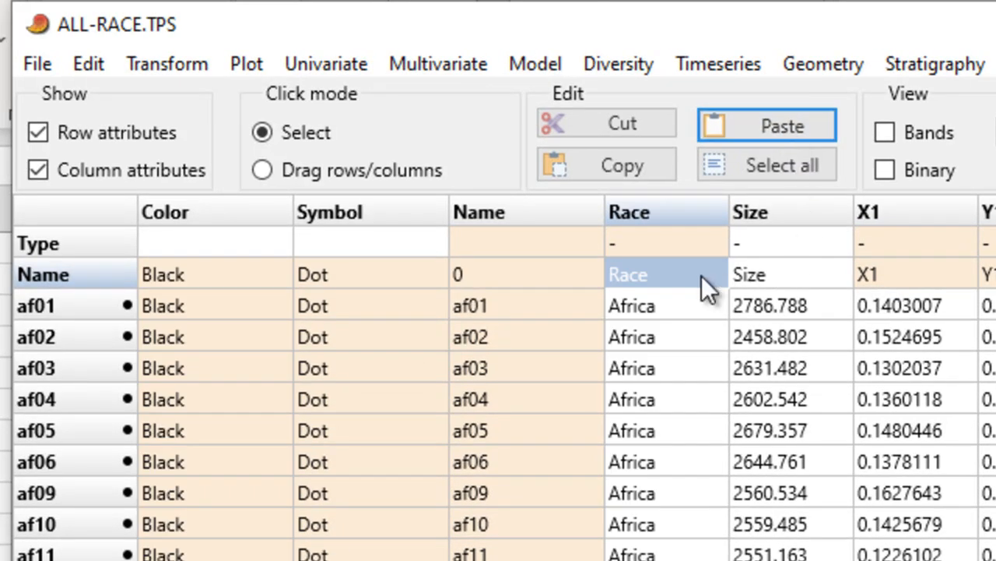
Set the Race column's type to Group and hide the row and column attributes.
left_click(678, 234)
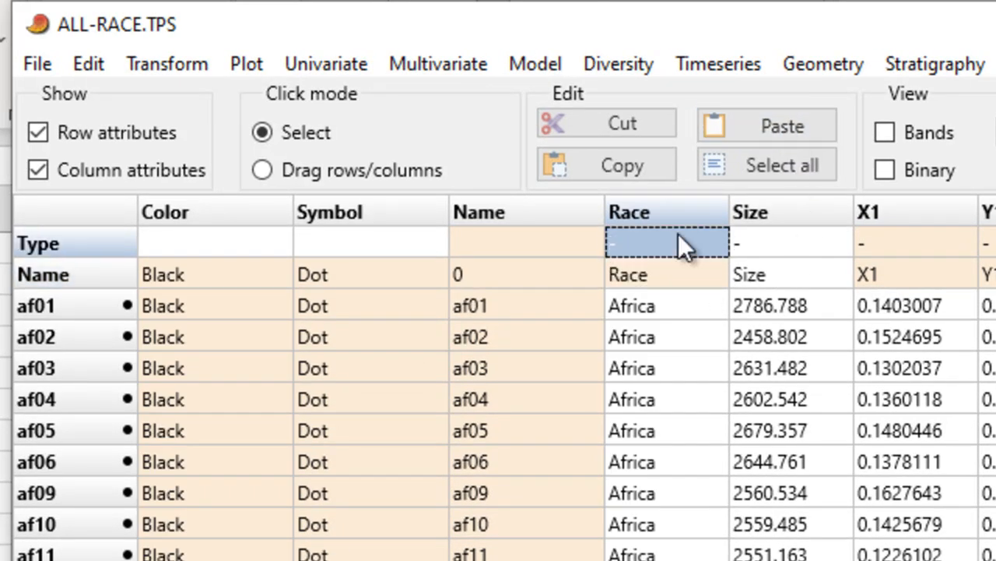
left_click(678, 234)
left_click(645, 307)
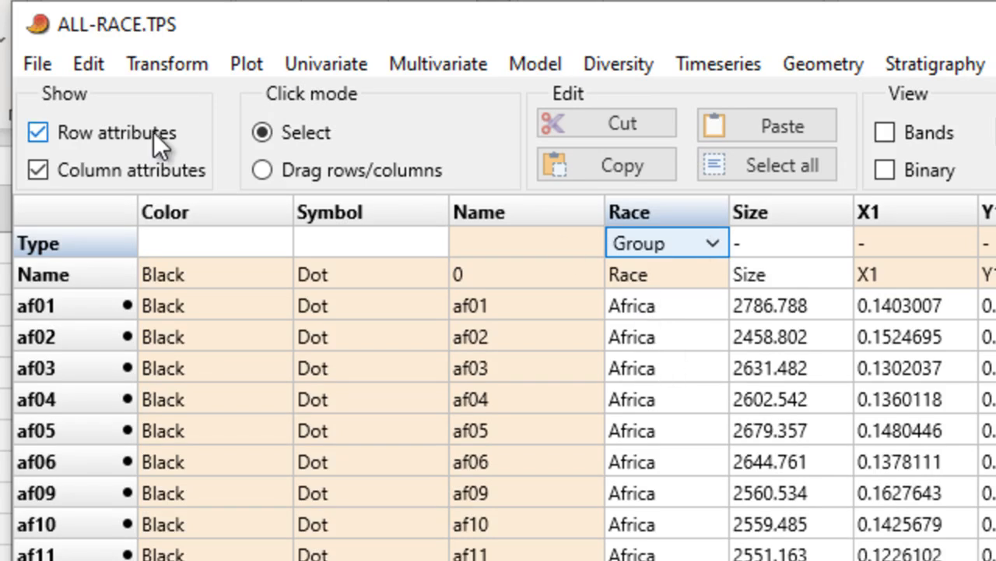
left_click(117, 129)
left_click(69, 168)
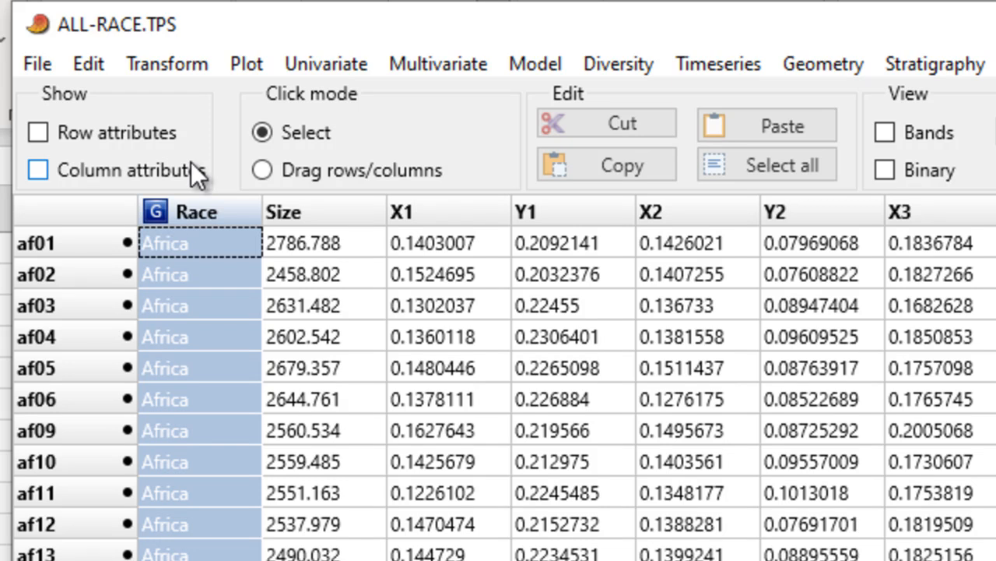
Set the row color of the Asia group to Blue in the row colors/symbols settings.
left_click(94, 64)
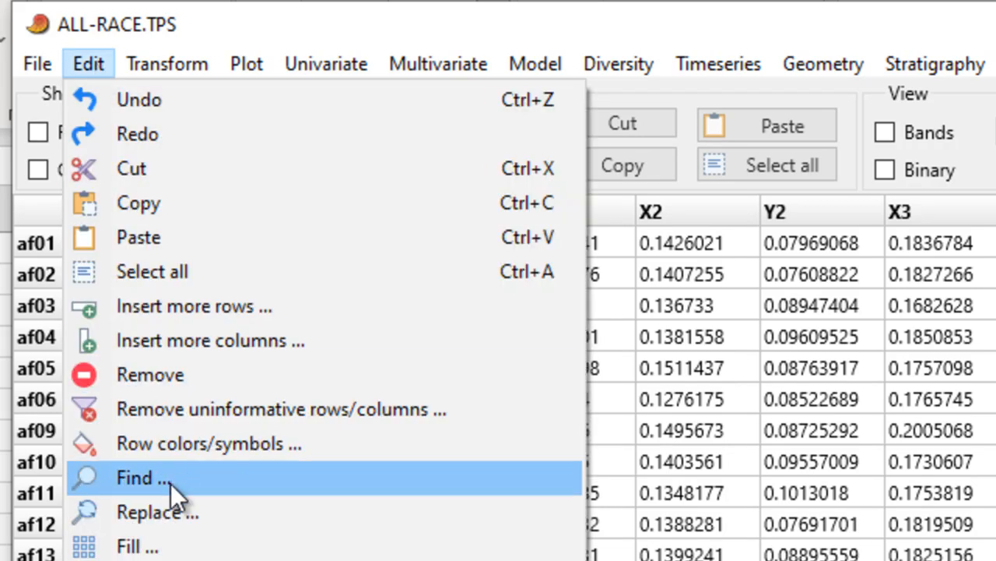
left_click(171, 446)
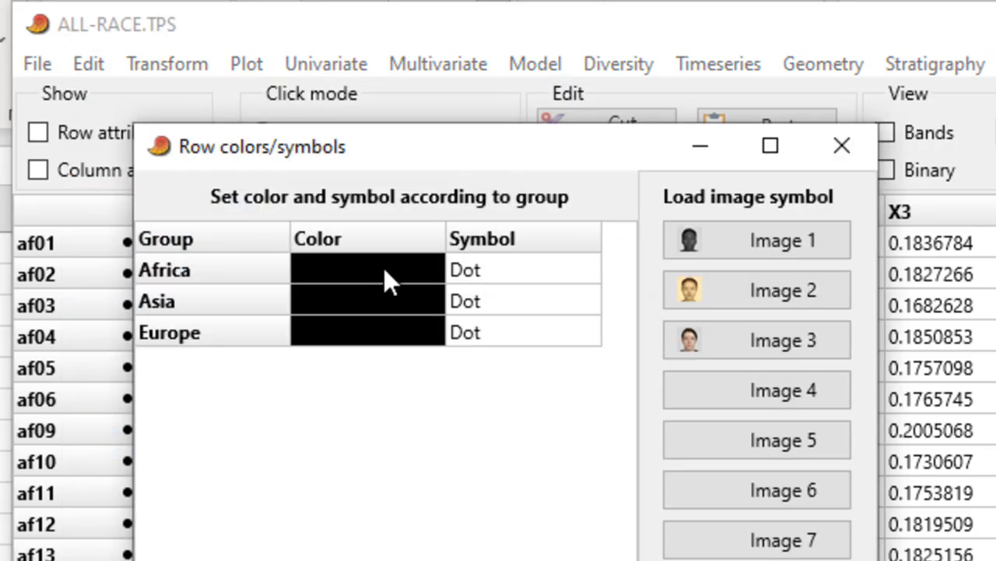
left_click(384, 294)
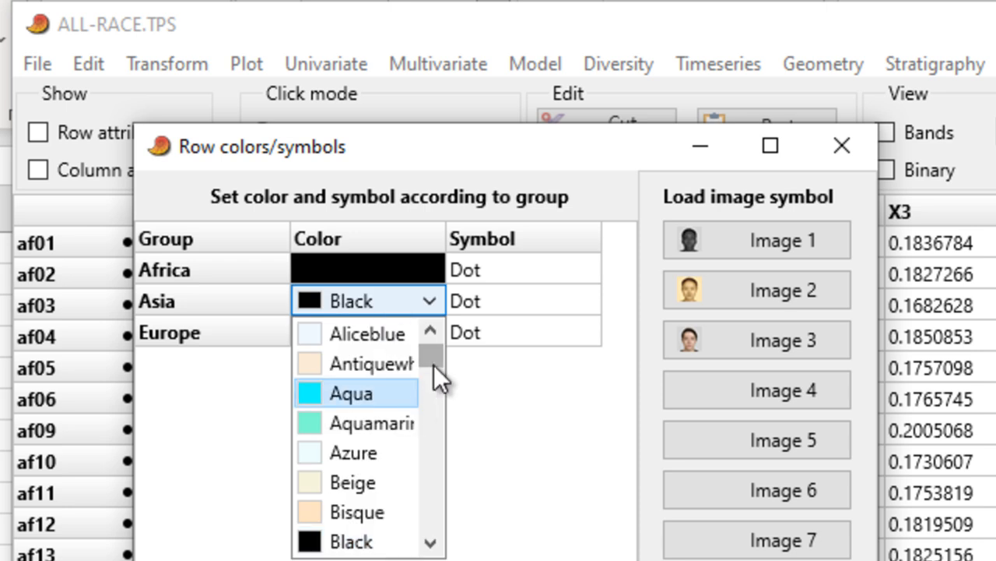
mouse_move(434, 361)
left_mouse_down()
mouse_move(435, 383)
mouse_move(435, 366)
left_mouse_up()
left_click(372, 365)
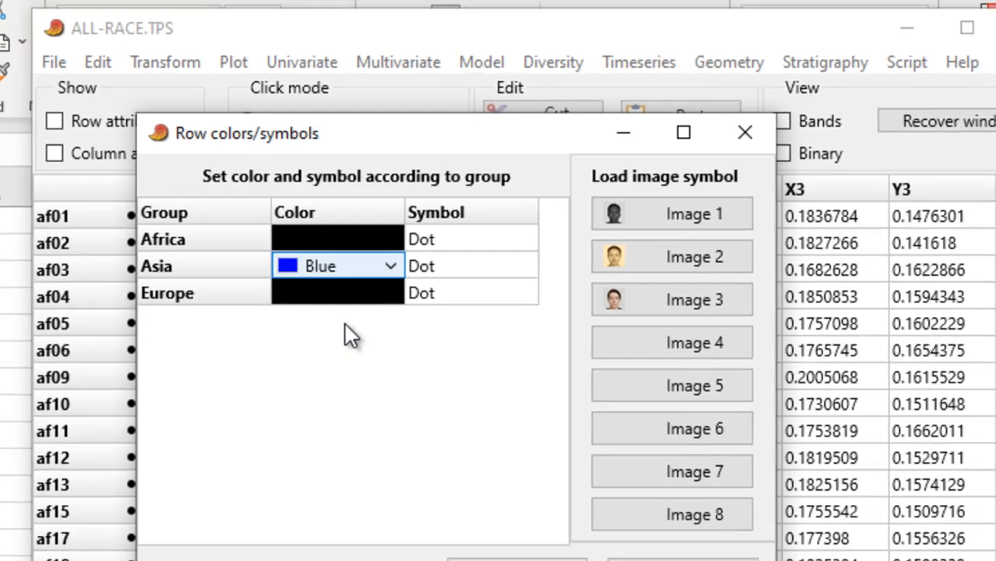
Set the Europe group's row color to Coral and close the row colors/symbols settings.
left_click(337, 292)
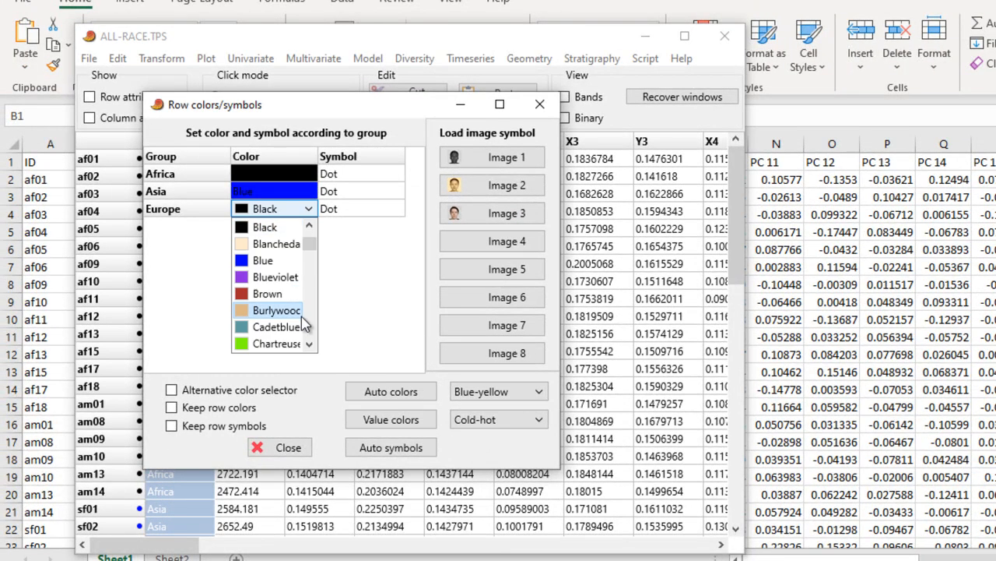
left_click(310, 344)
left_click(310, 344)
left_click(310, 344)
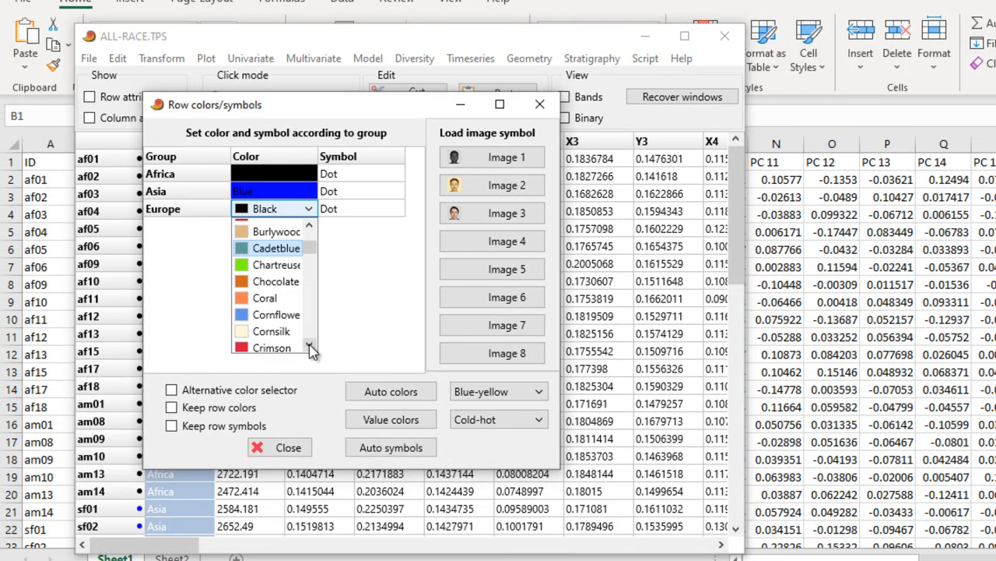
left_click(270, 304)
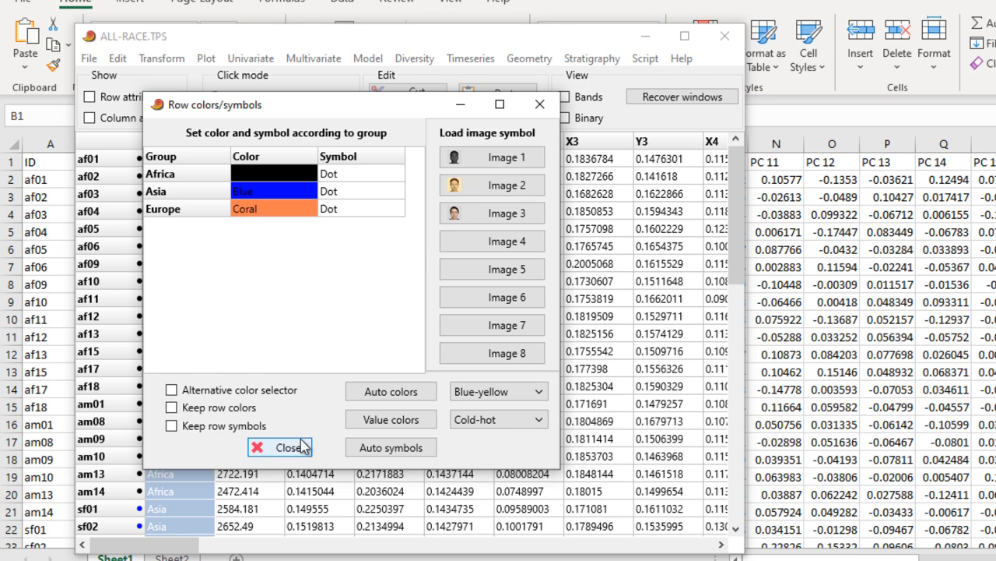
left_click(289, 447)
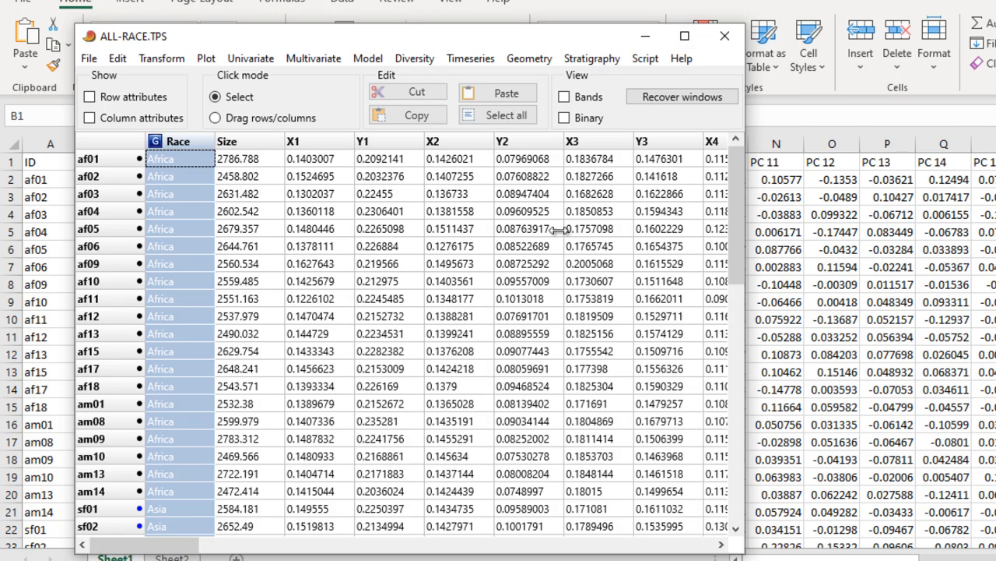
Run the 2D Common Allometric Component landmark analysis on the entire data table.
left_click(525, 122)
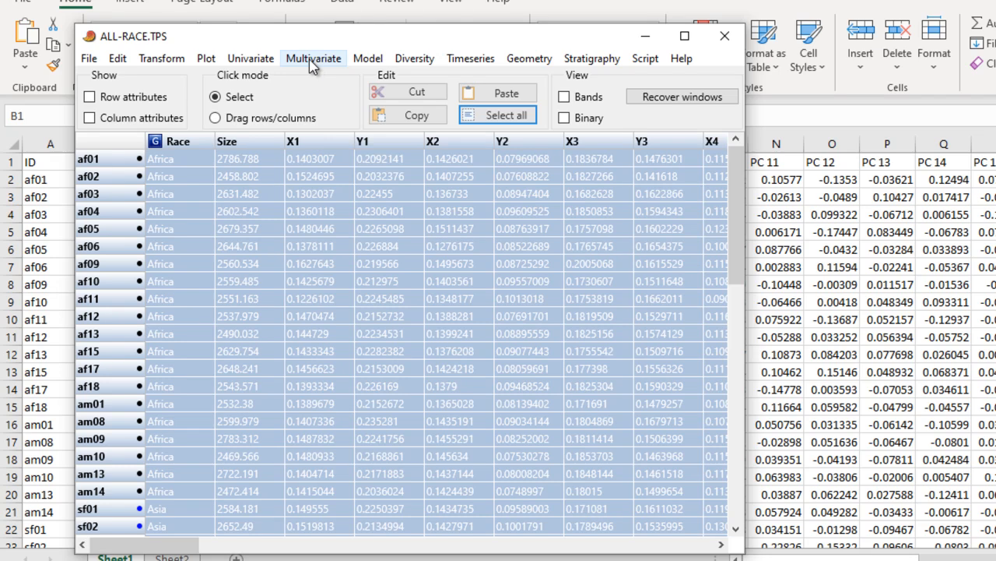
left_click(522, 61)
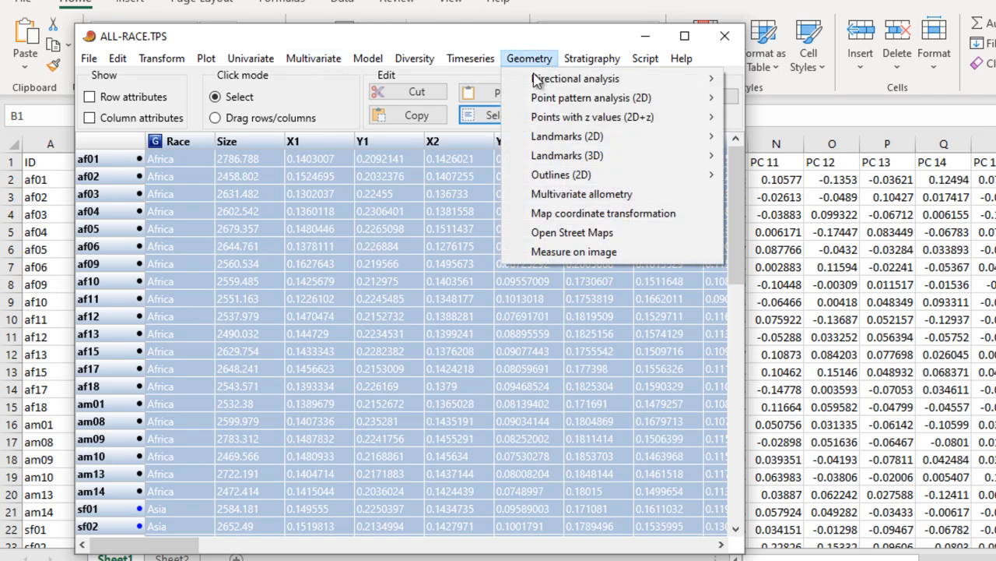
mouse_move(704, 136)
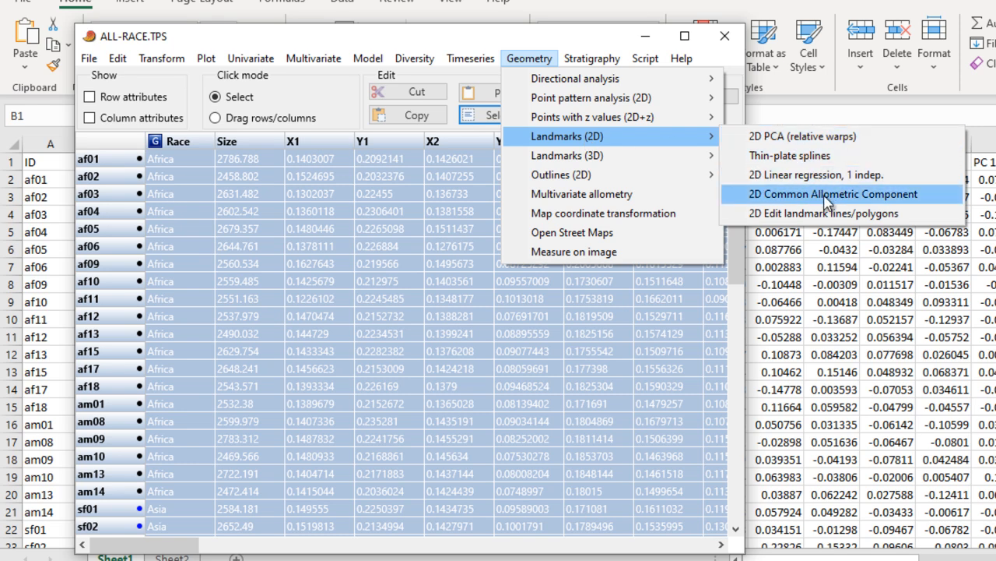
left_click(827, 199)
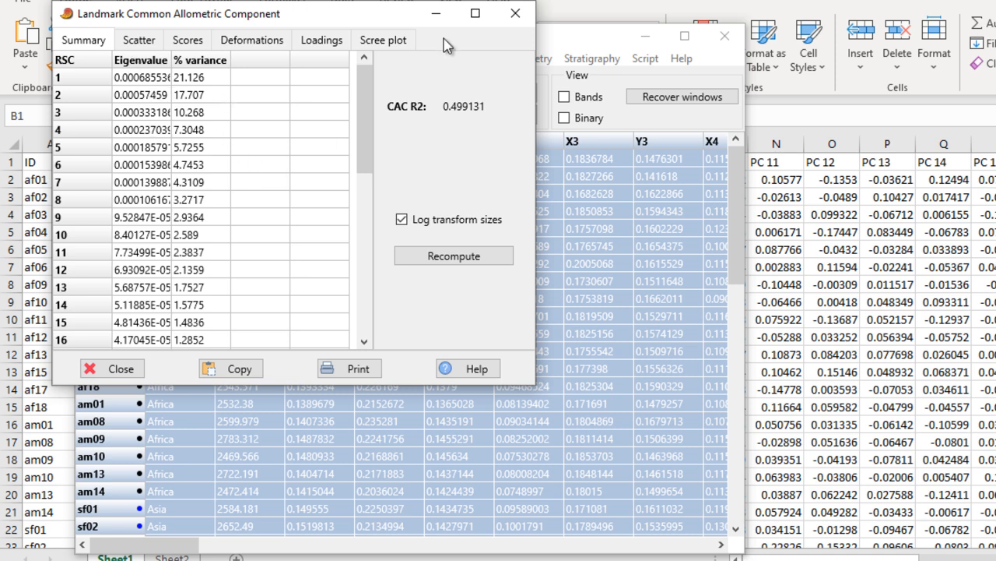
Enlarge the Landmark Common Allometric Component results window and display its scatter plot.
left_click_drag(529, 388, 602, 476)
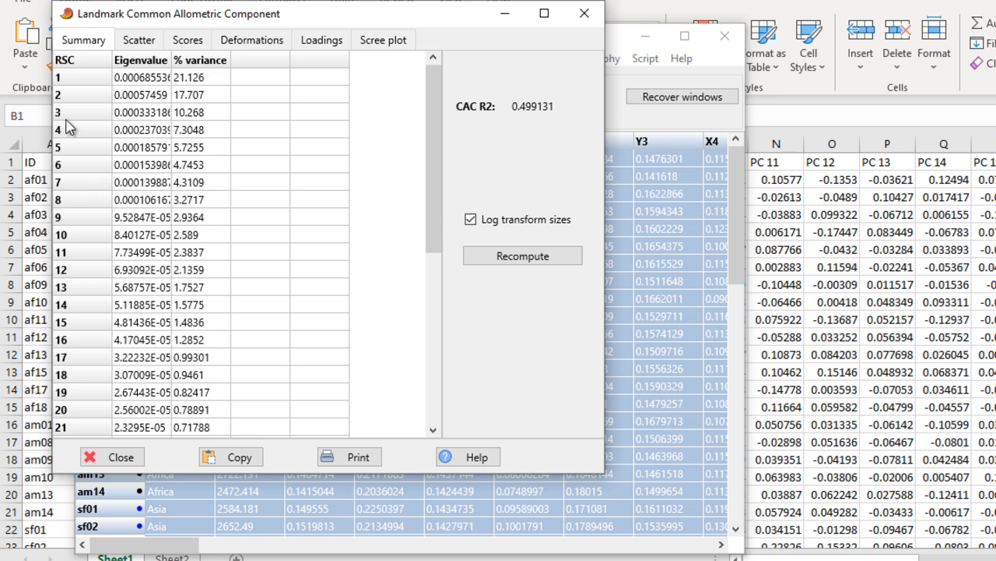
left_click(140, 43)
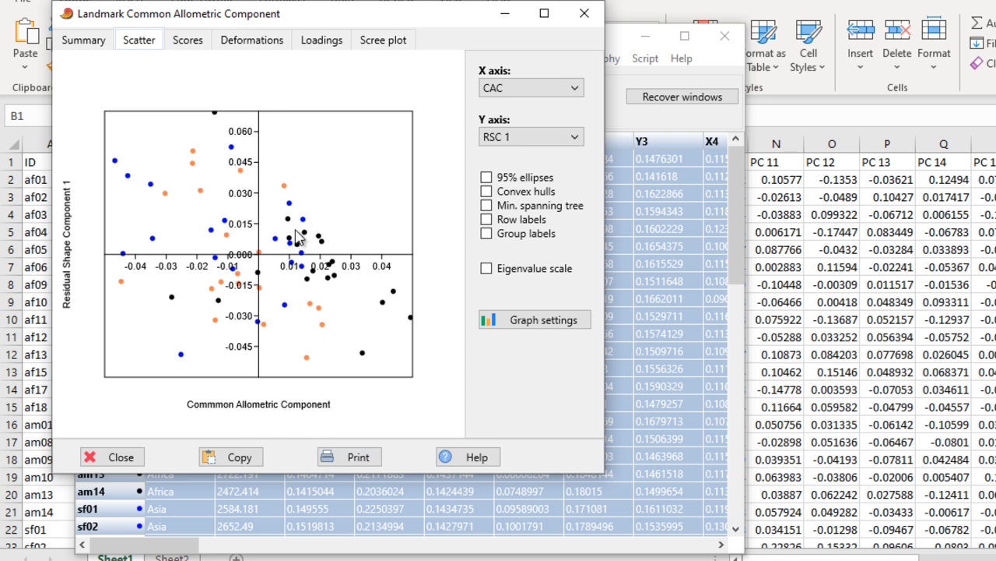
Compare the CAC scatter plot using RSC 2, RSC 3 and RSC 1 on the Y axis, and preview the eigenvalue scale.
left_click(575, 137)
left_click(556, 193)
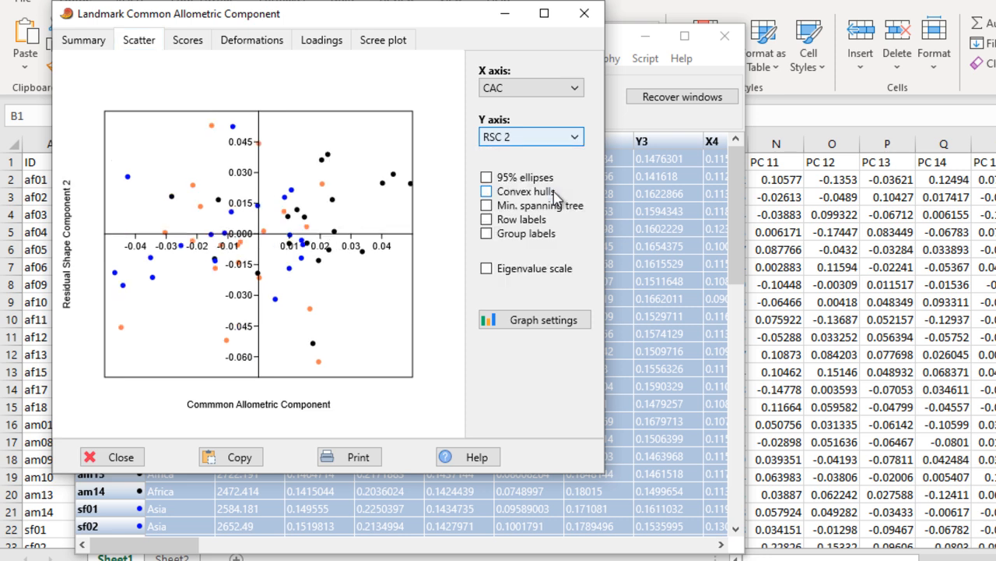
left_click(574, 137)
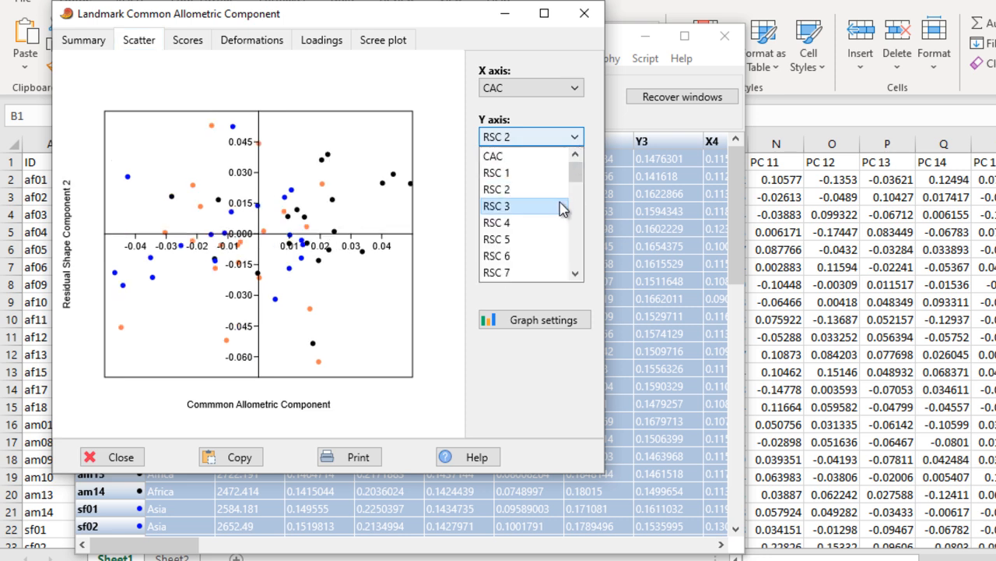
left_click(564, 207)
left_click(574, 137)
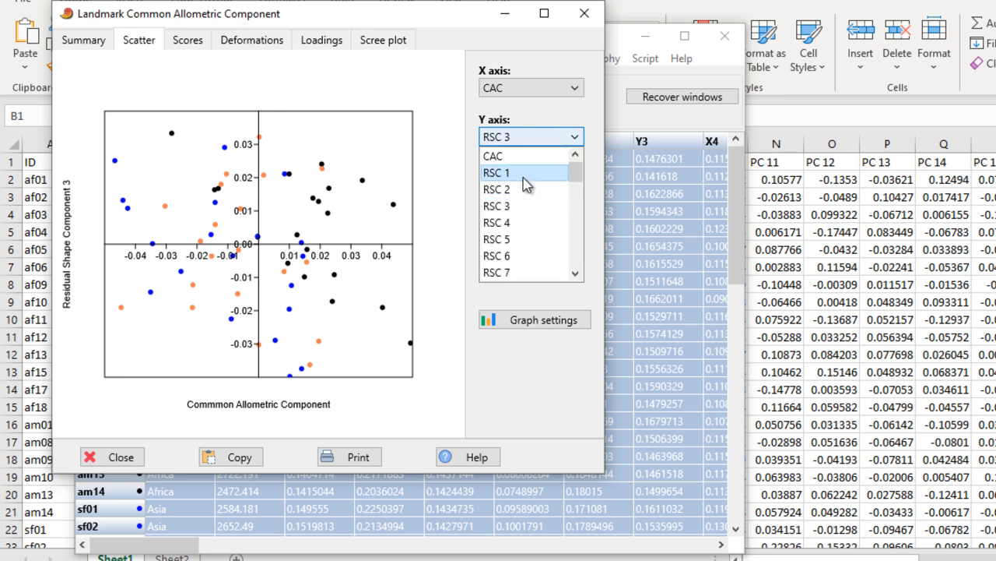
left_click(517, 173)
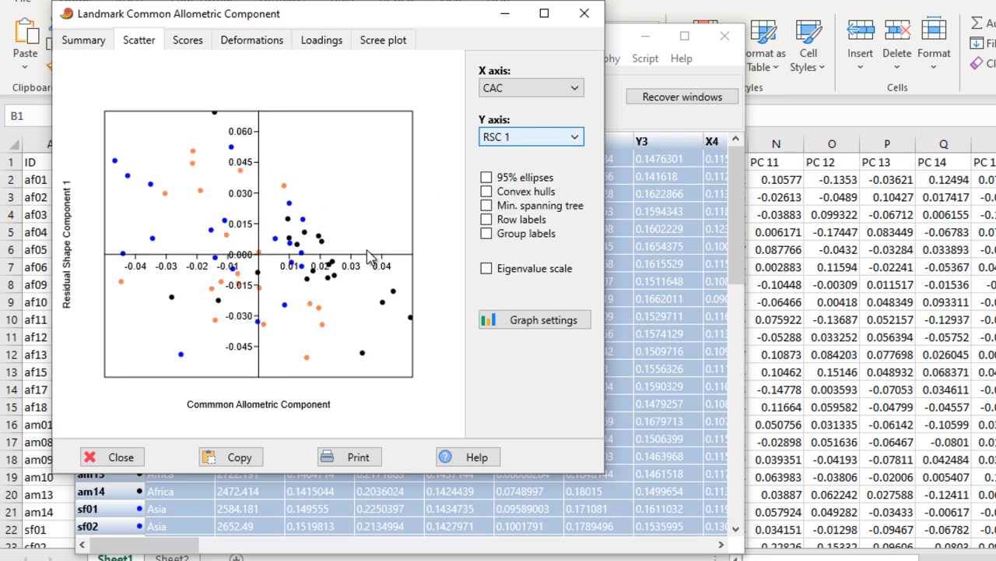
left_click(486, 269)
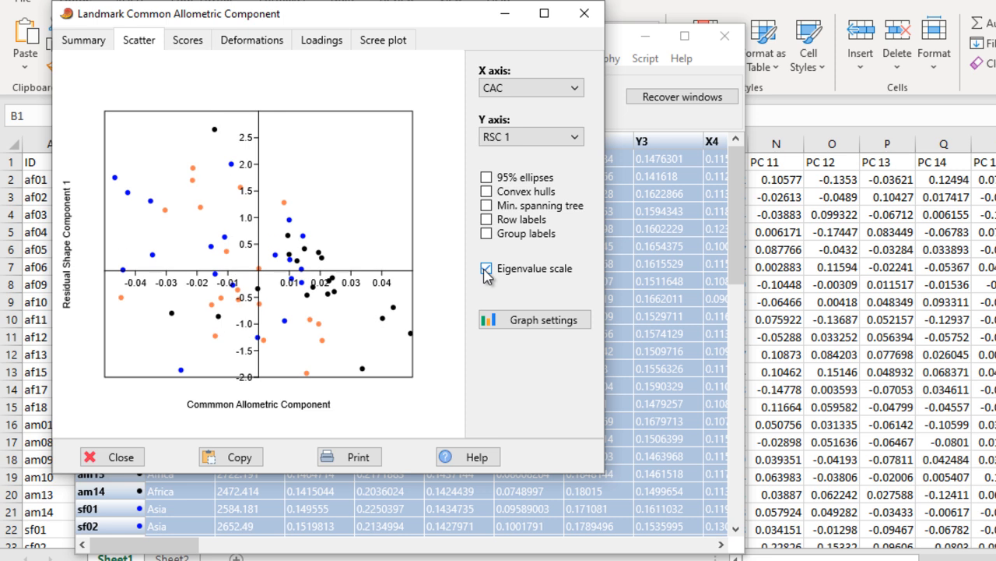
left_click(487, 269)
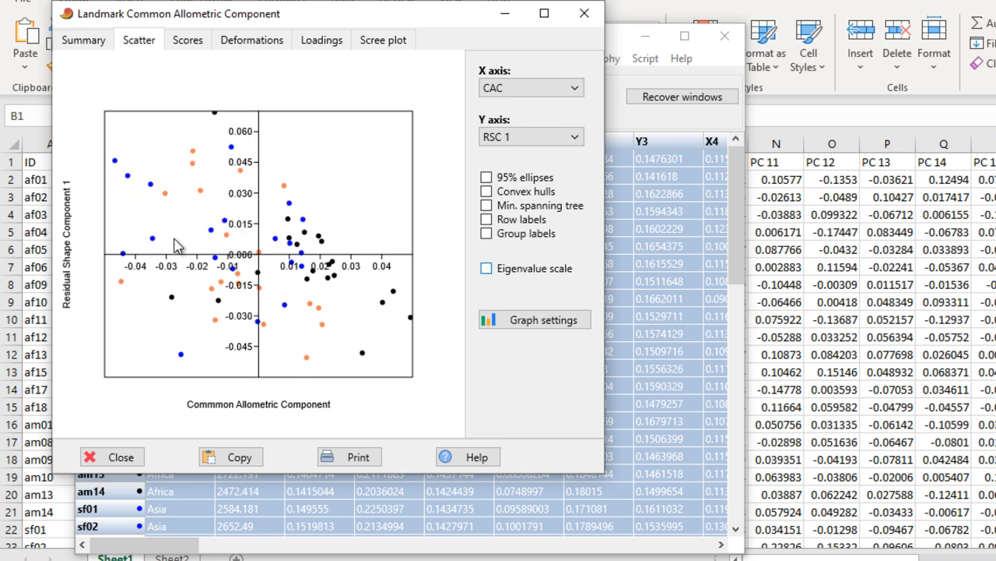
Review the component scores and the CAC deformation grid, and show the broken stick curve on the scree plot.
left_click(187, 43)
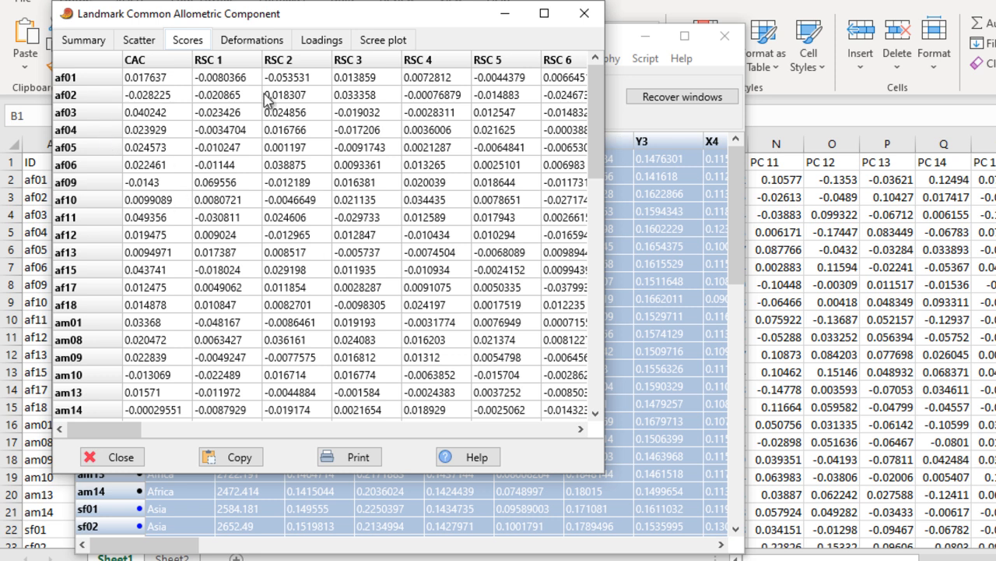
left_click(257, 45)
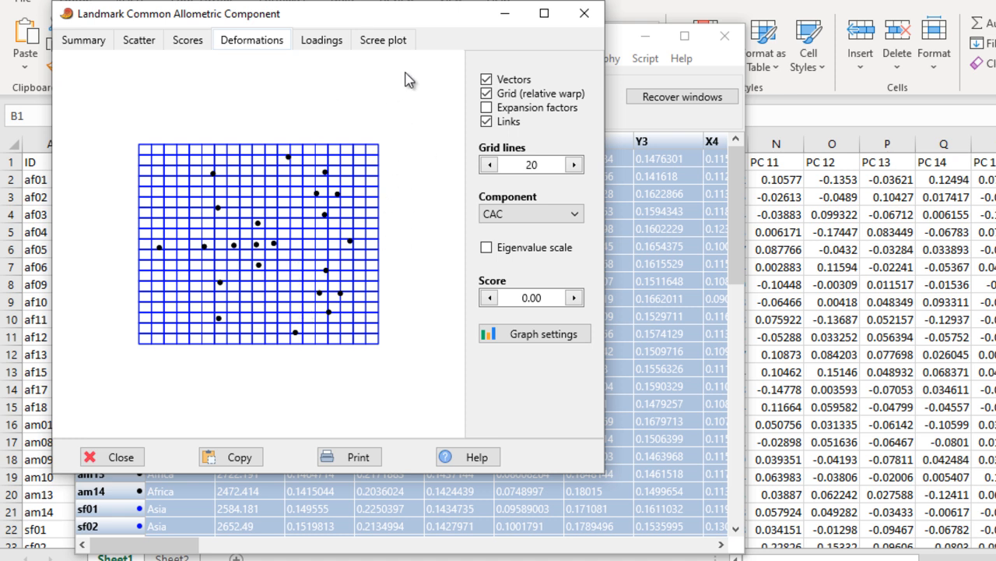
left_click(390, 41)
left_click(494, 204)
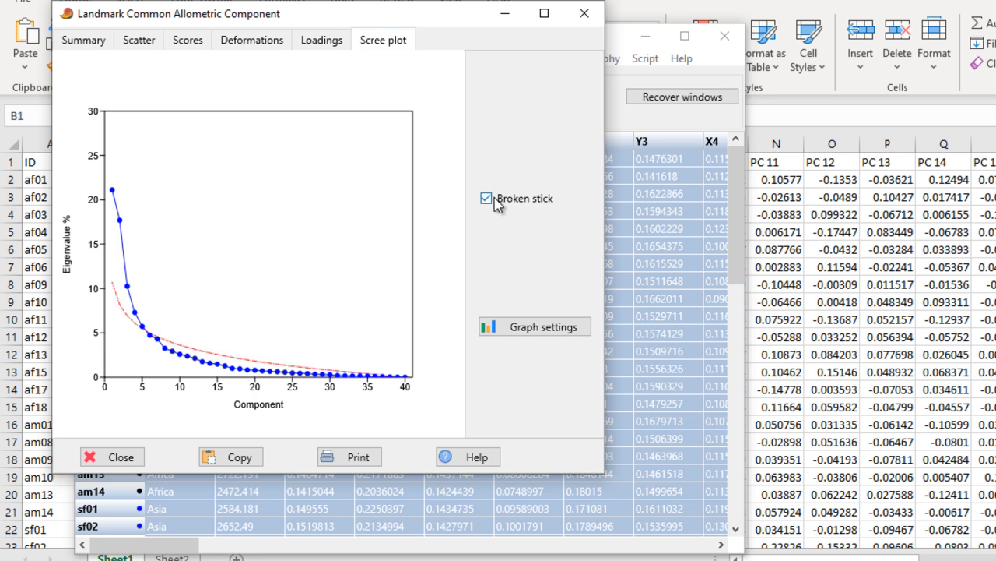
Revisit the scores and deformations, and examine the CAC R2 value in the results summary.
left_click(140, 47)
left_click(190, 43)
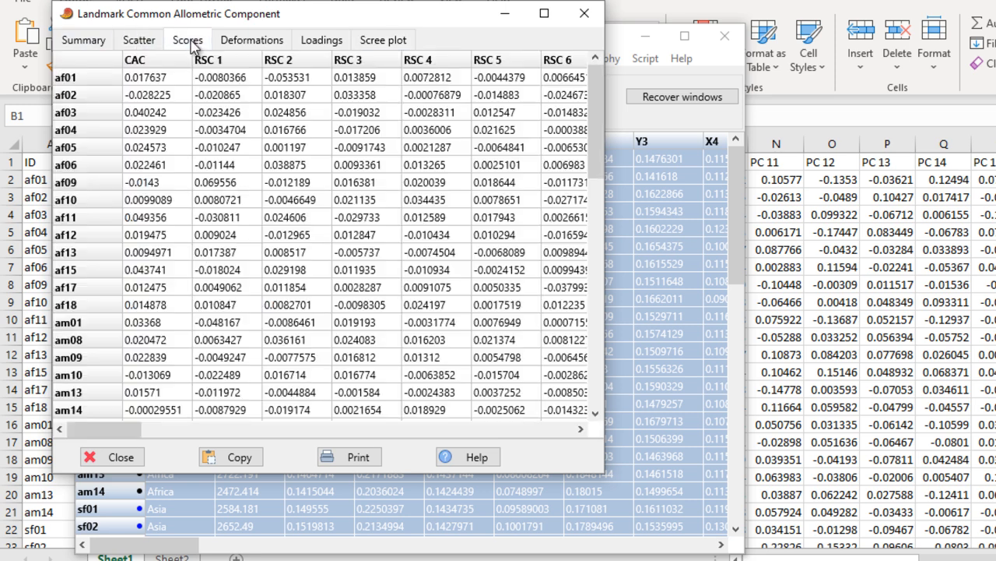
left_click(241, 43)
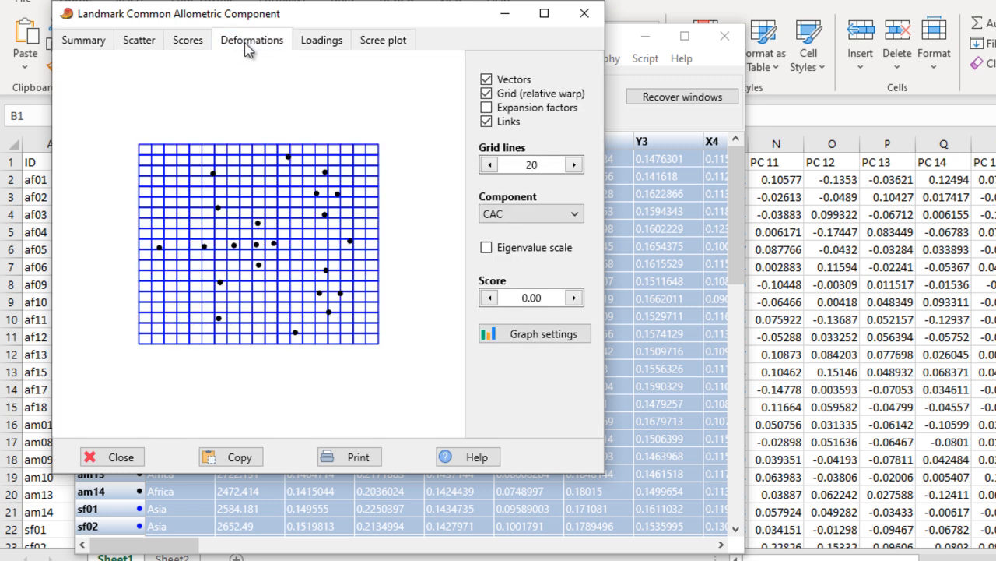
left_click(87, 45)
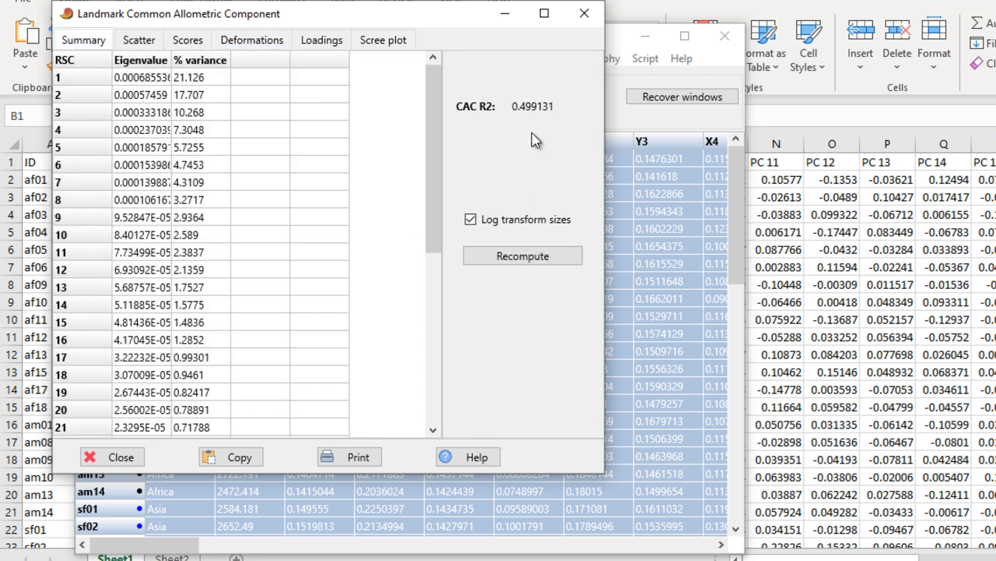